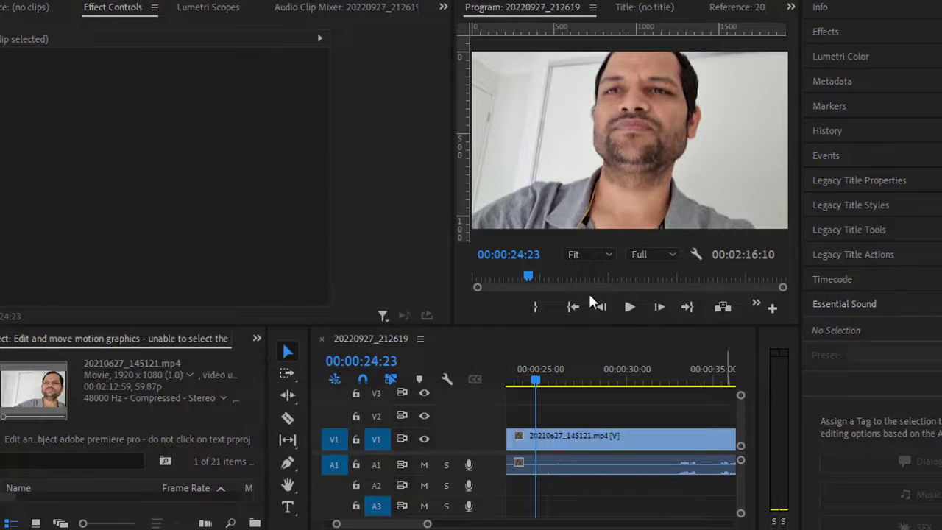
Play the sequence at Full resolution and stop it at 00:00:29:23.
click(628, 307)
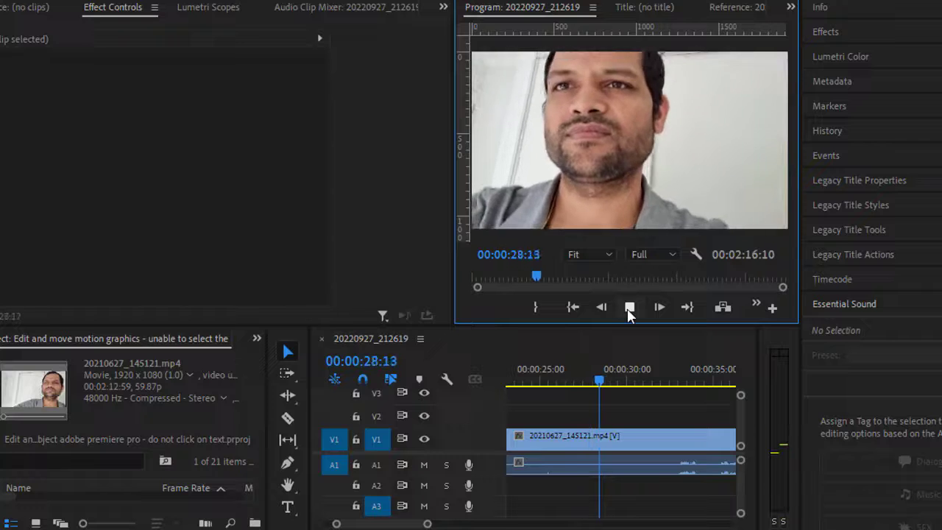
click(629, 307)
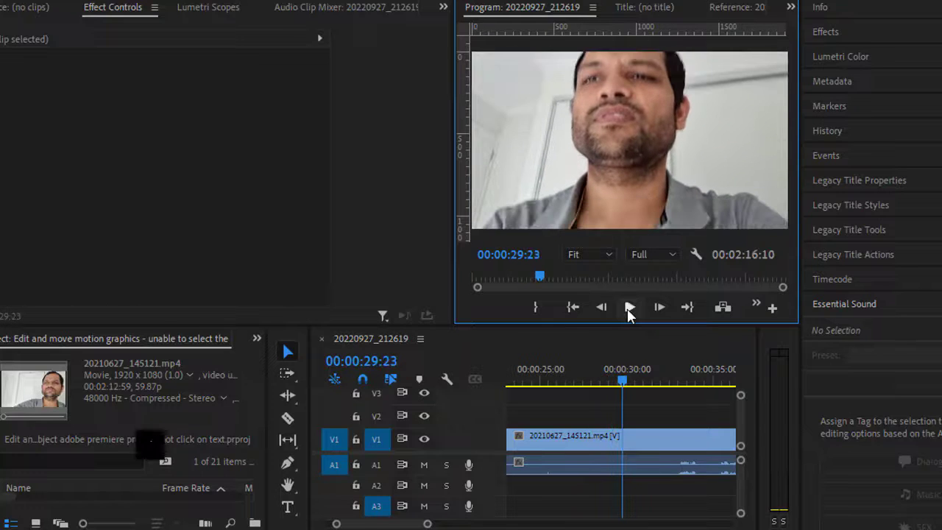
Change the Program Monitor playback resolution from Full to 1/4.
click(674, 254)
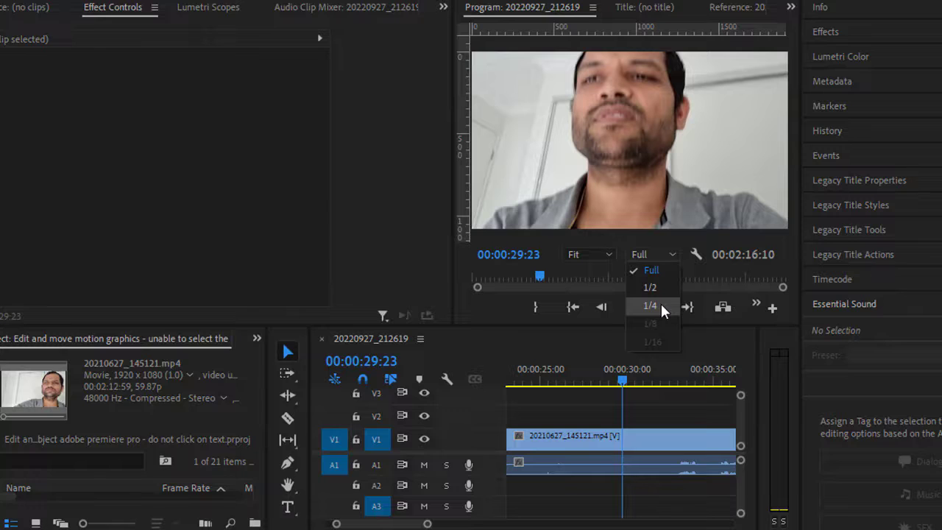
click(661, 306)
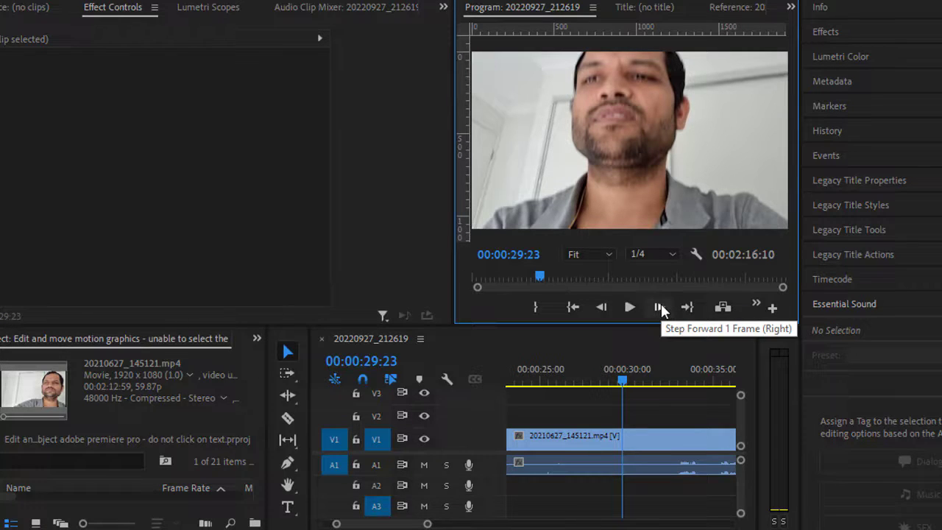
Reopen the playback resolution dropdown repeatedly to confirm 1/4 stays checked as playback reaches 00:00:48:14.
click(672, 256)
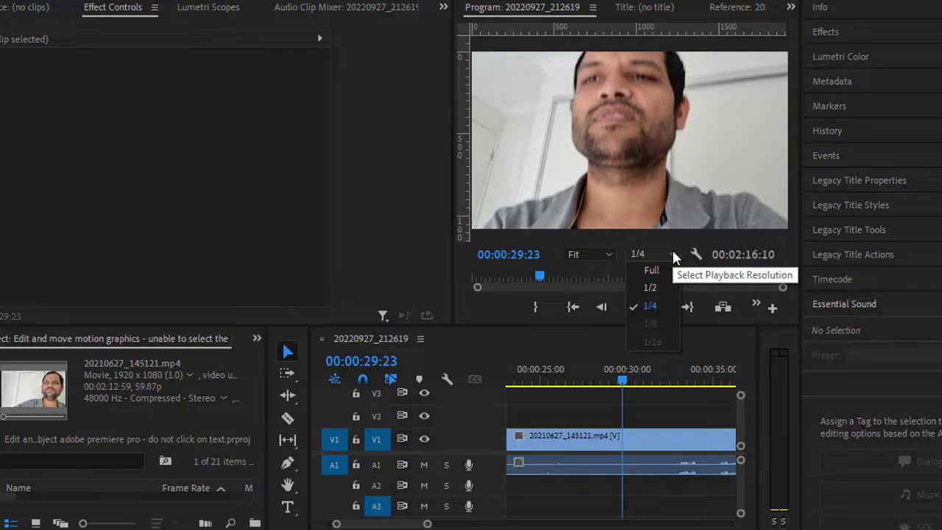
click(674, 255)
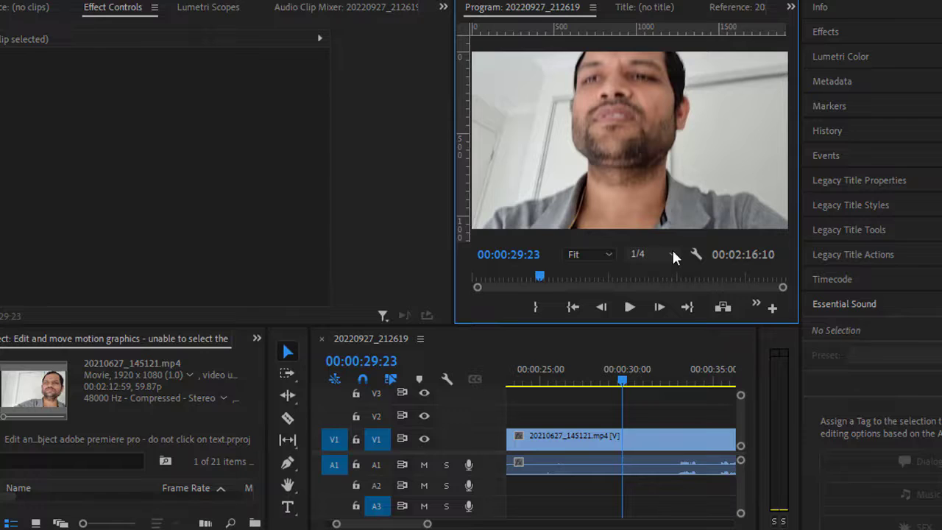
click(673, 255)
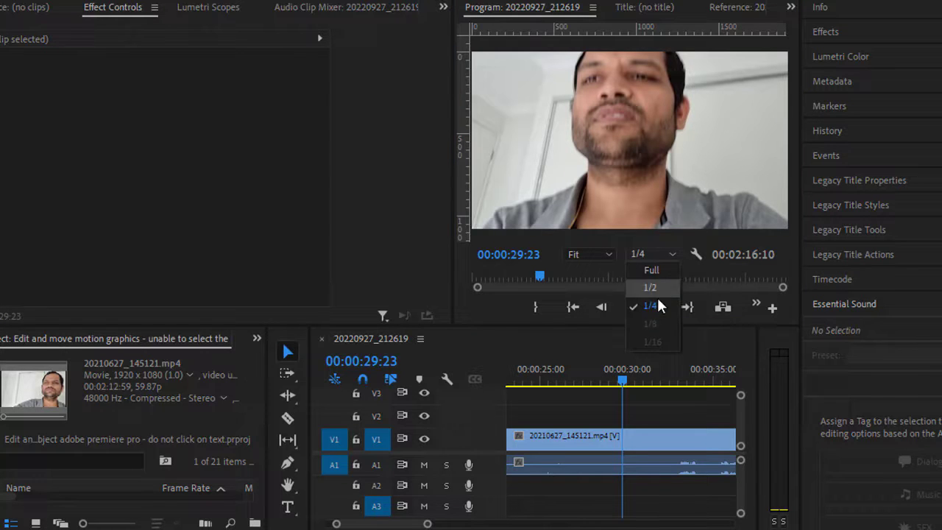
click(673, 257)
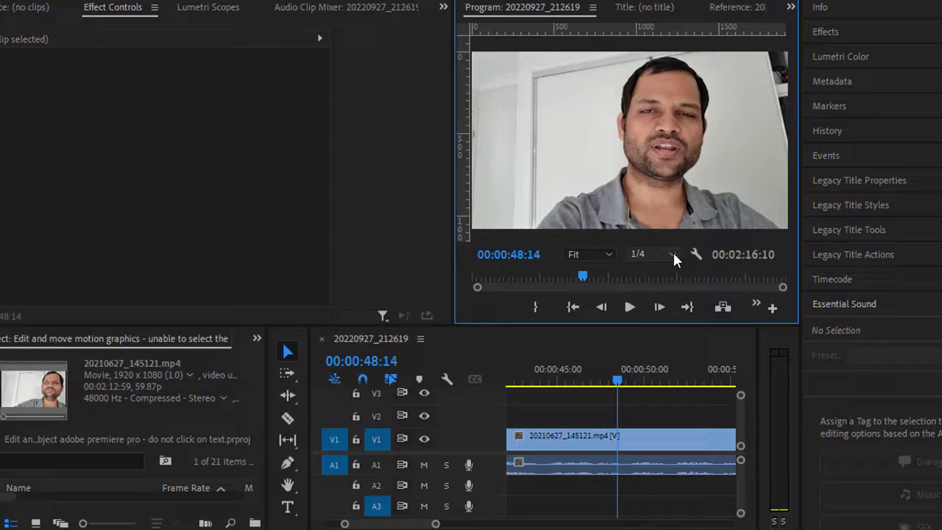
click(672, 251)
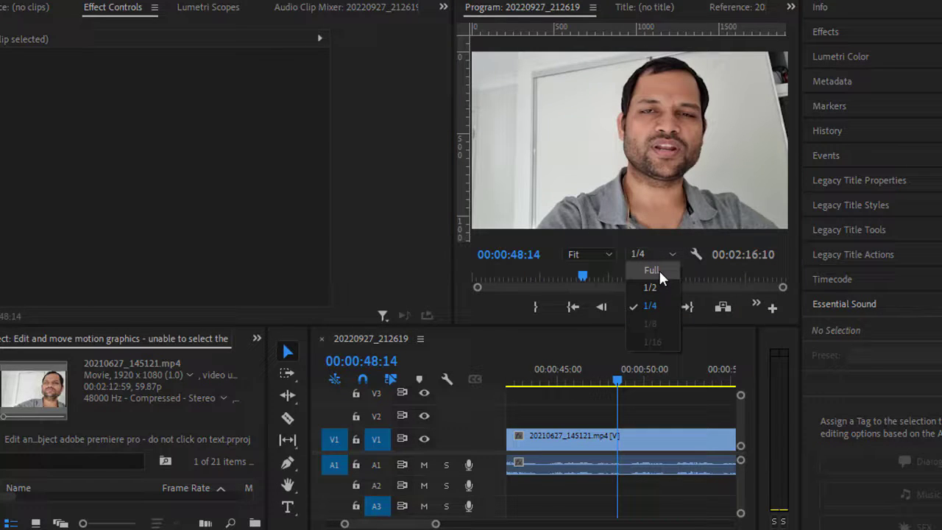